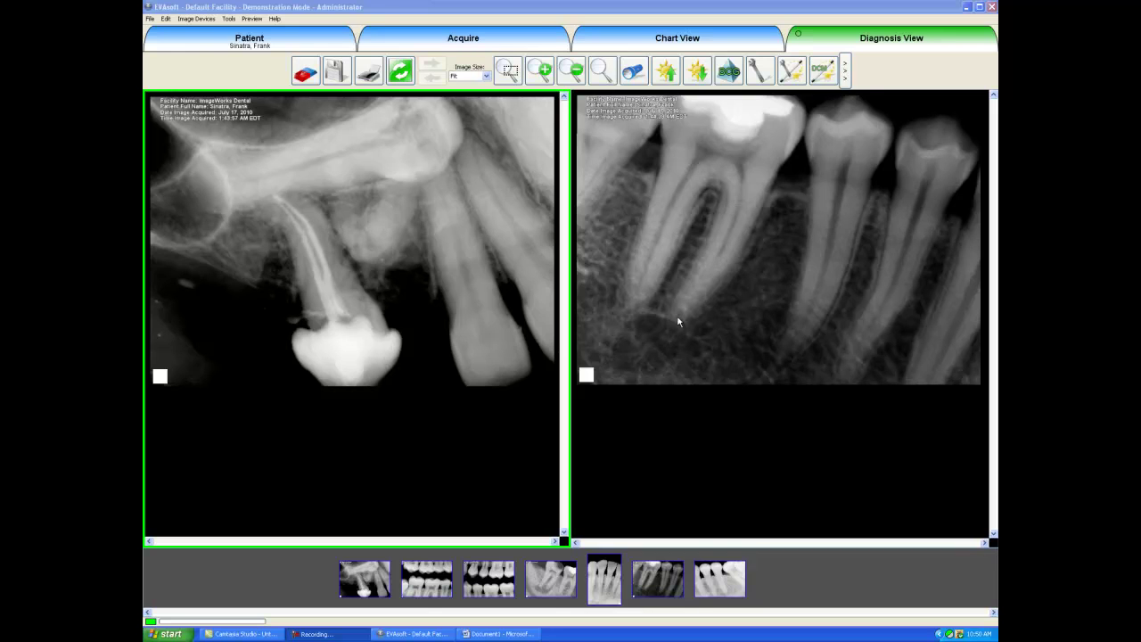
View the right-hand x-ray full screen, then close the full-screen view
click(684, 285)
right_click(691, 260)
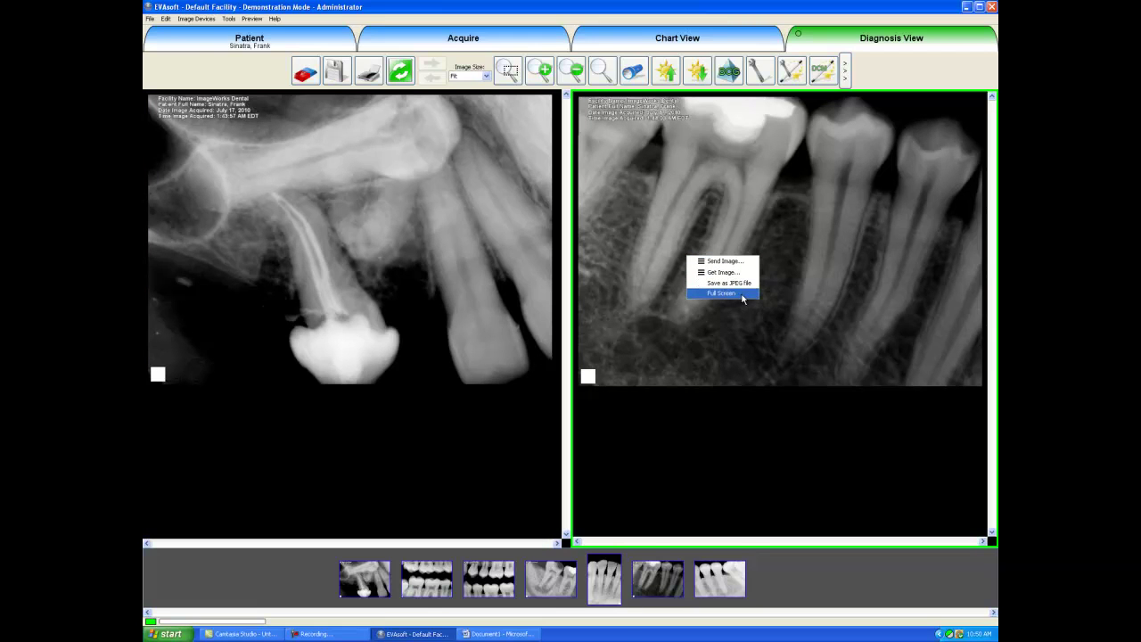
click(722, 293)
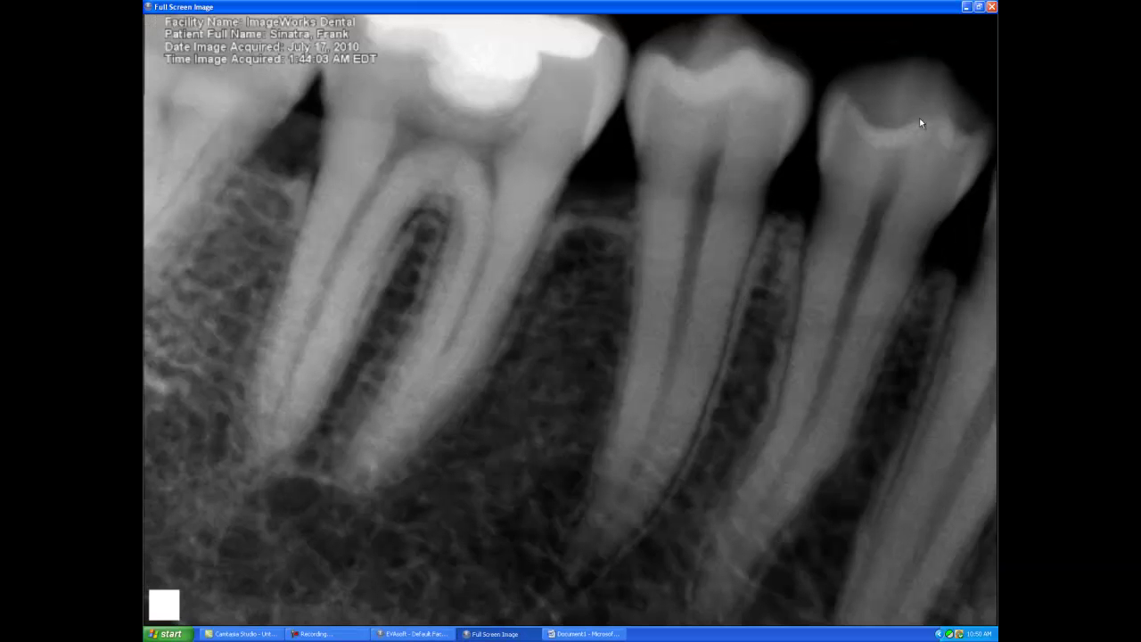
click(991, 7)
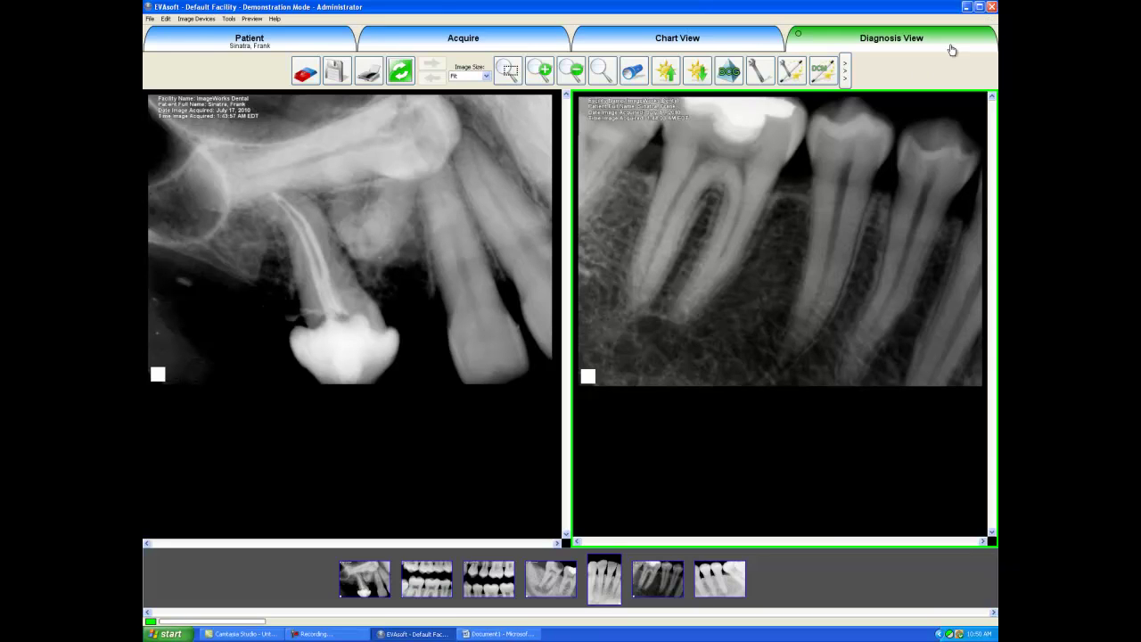
Start Transfer Image for the right x-ray, browse the patient list in Save Image to Patient, then cancel
right_click(629, 300)
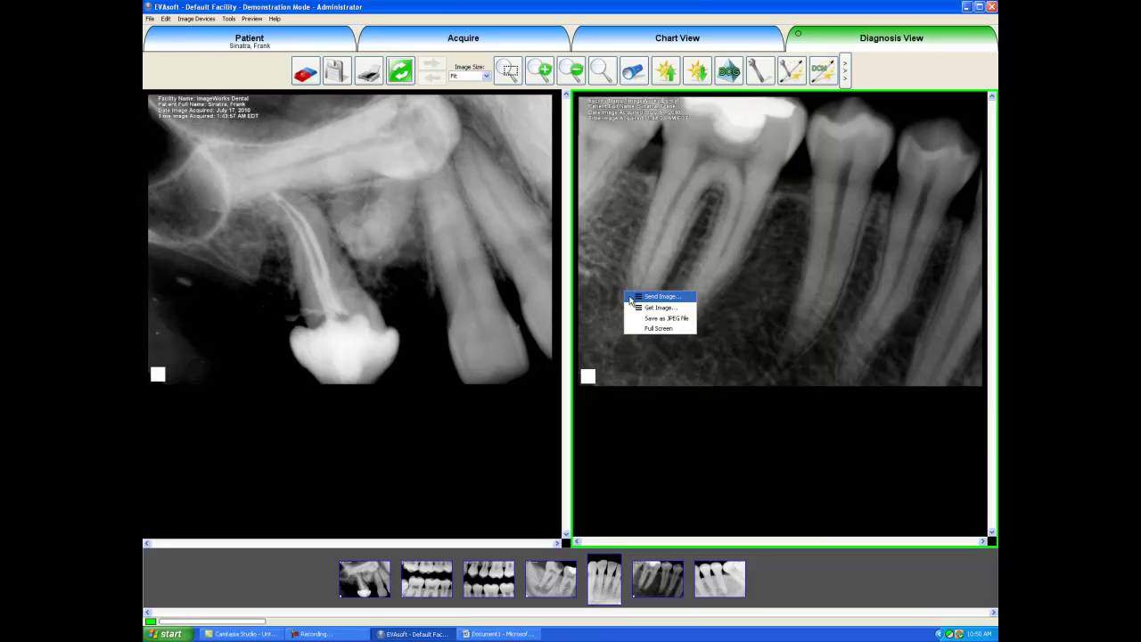
click(630, 298)
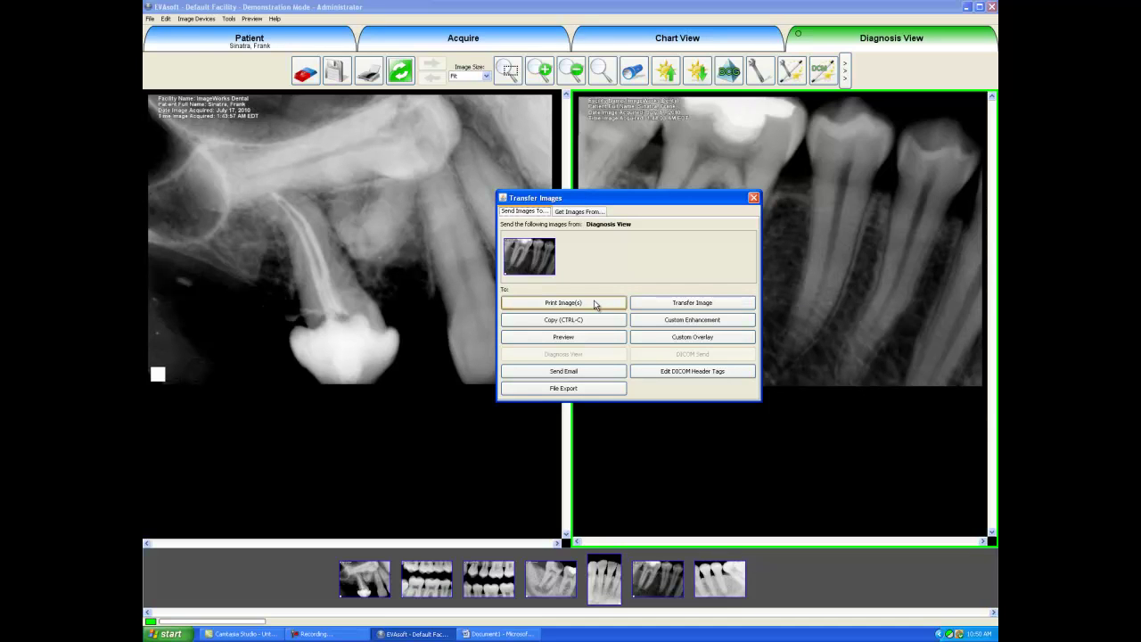
click(647, 304)
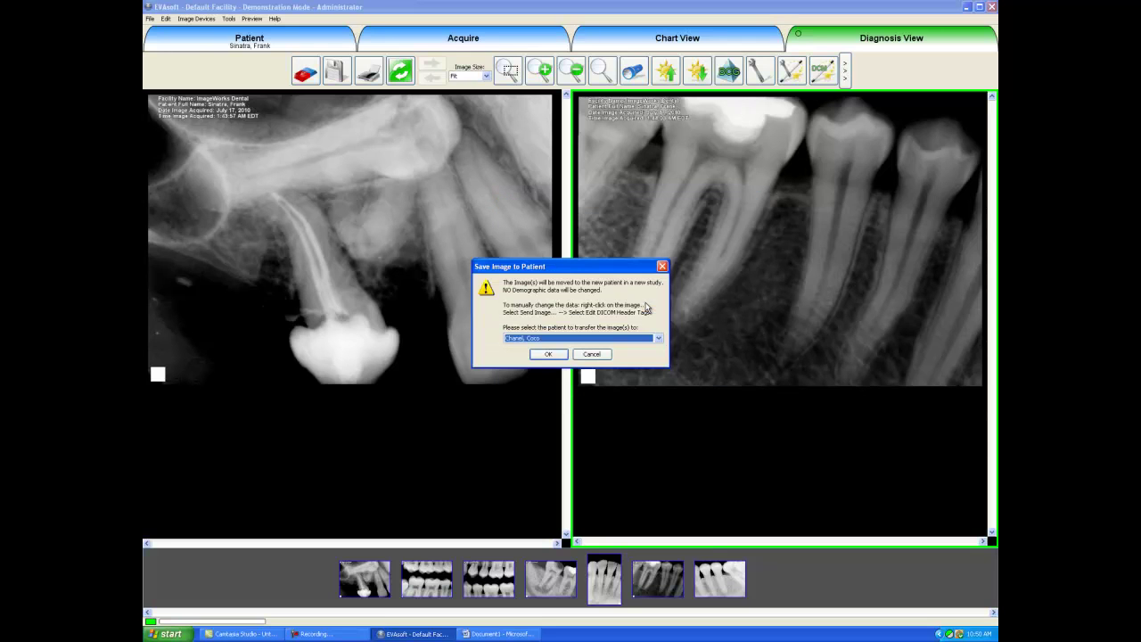
click(658, 339)
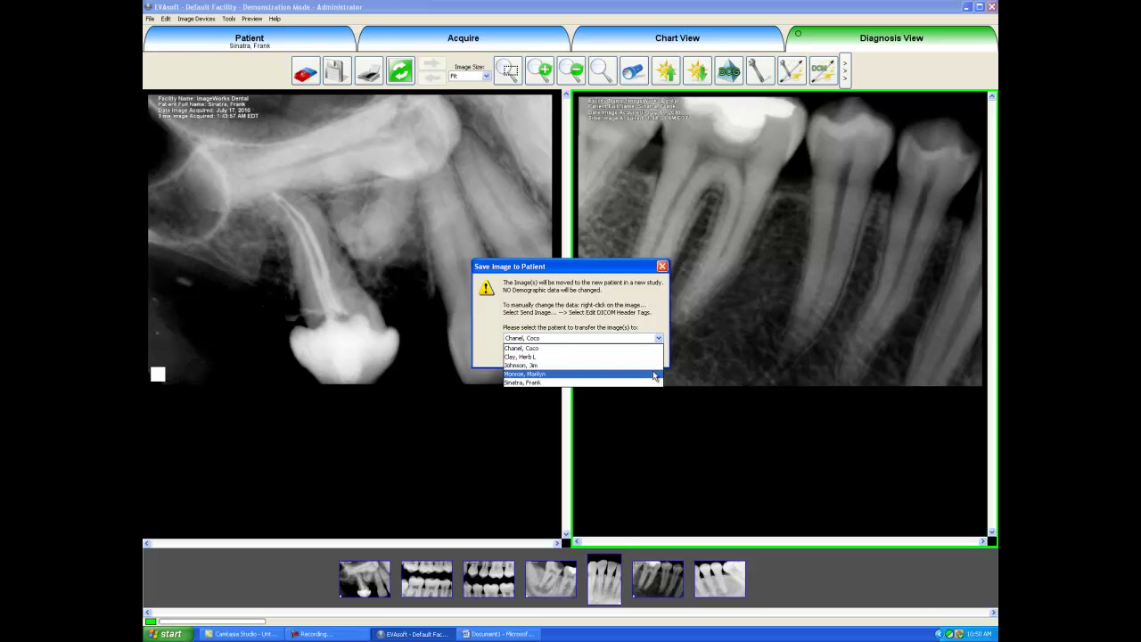
click(658, 339)
click(657, 339)
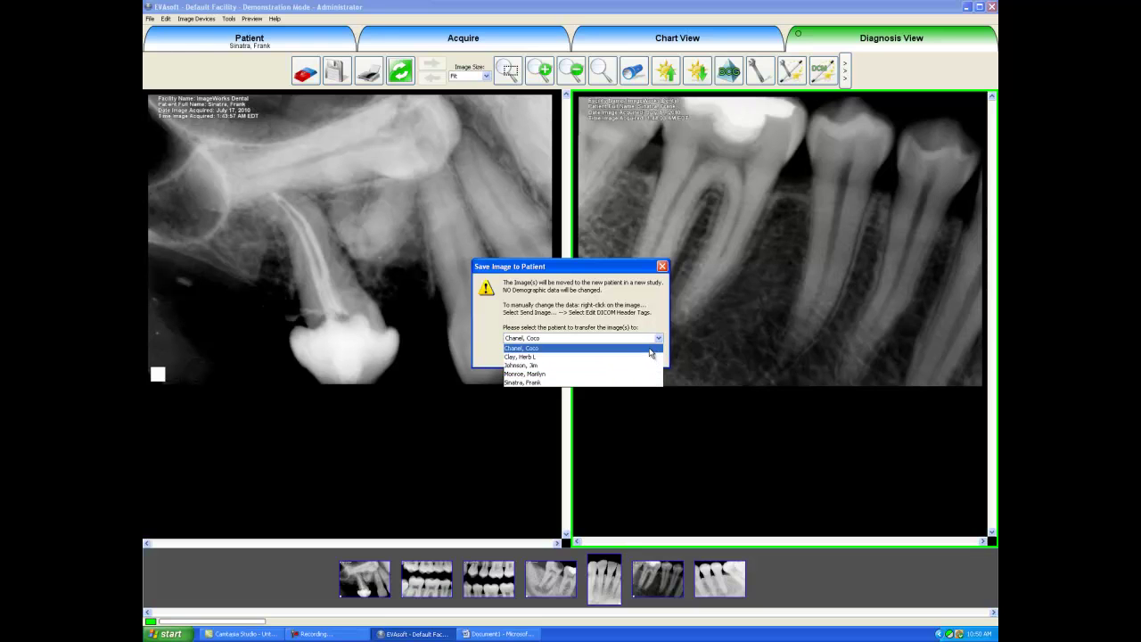
click(657, 338)
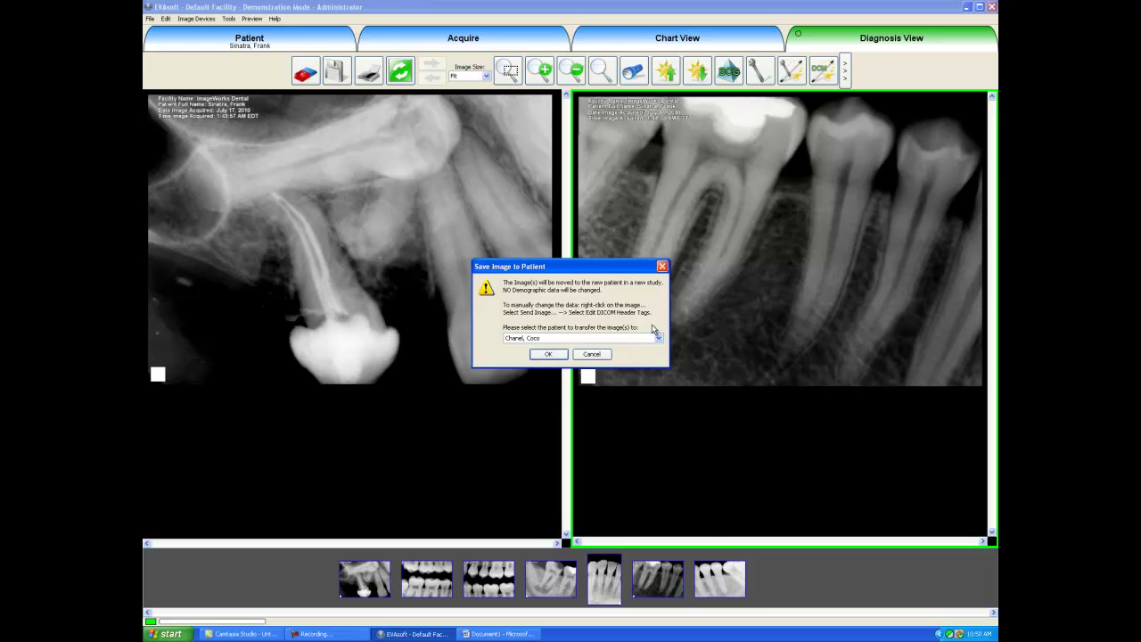
click(592, 354)
Export the right molar x-ray to the Desktop as JPEG 'Desktop image' at quality 1.00
right_click(694, 269)
click(697, 276)
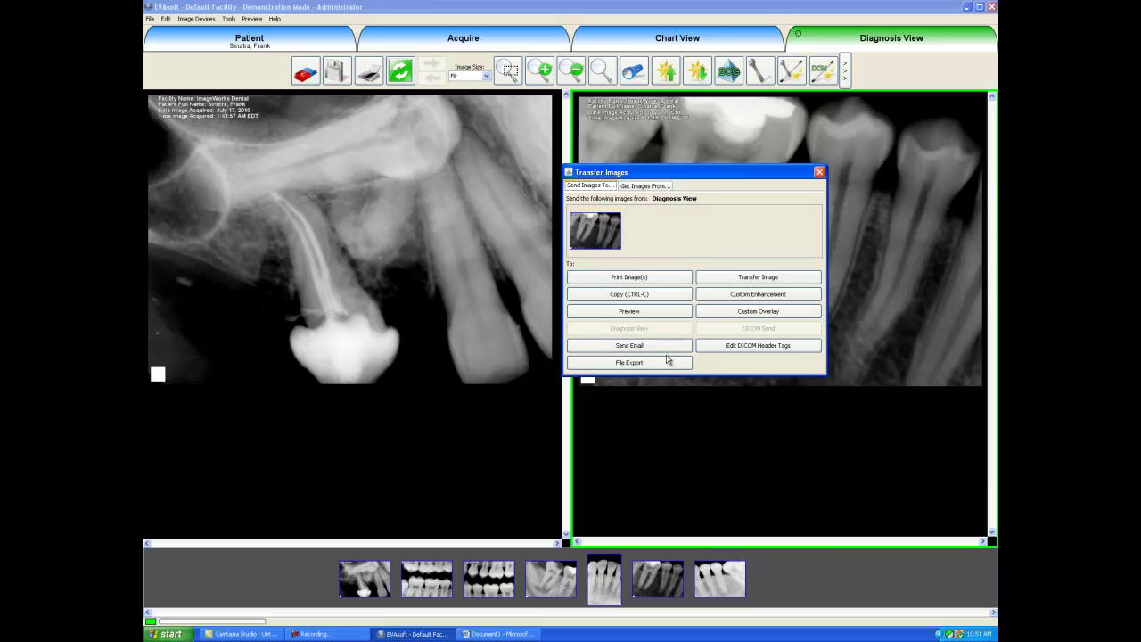
click(668, 364)
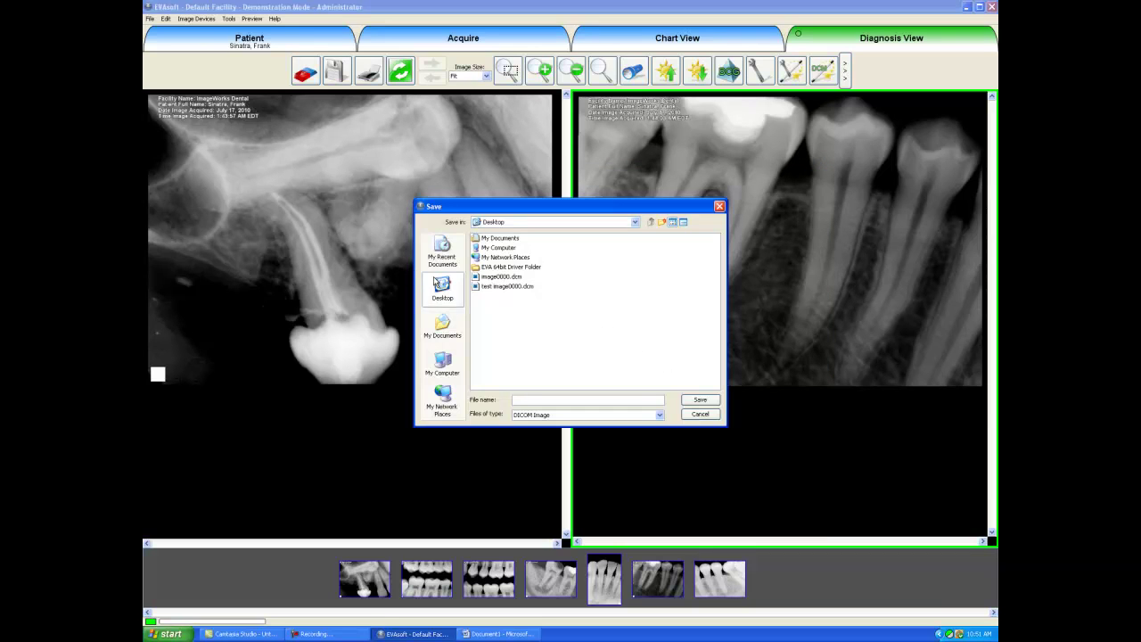
text(Desktop image)
click(660, 416)
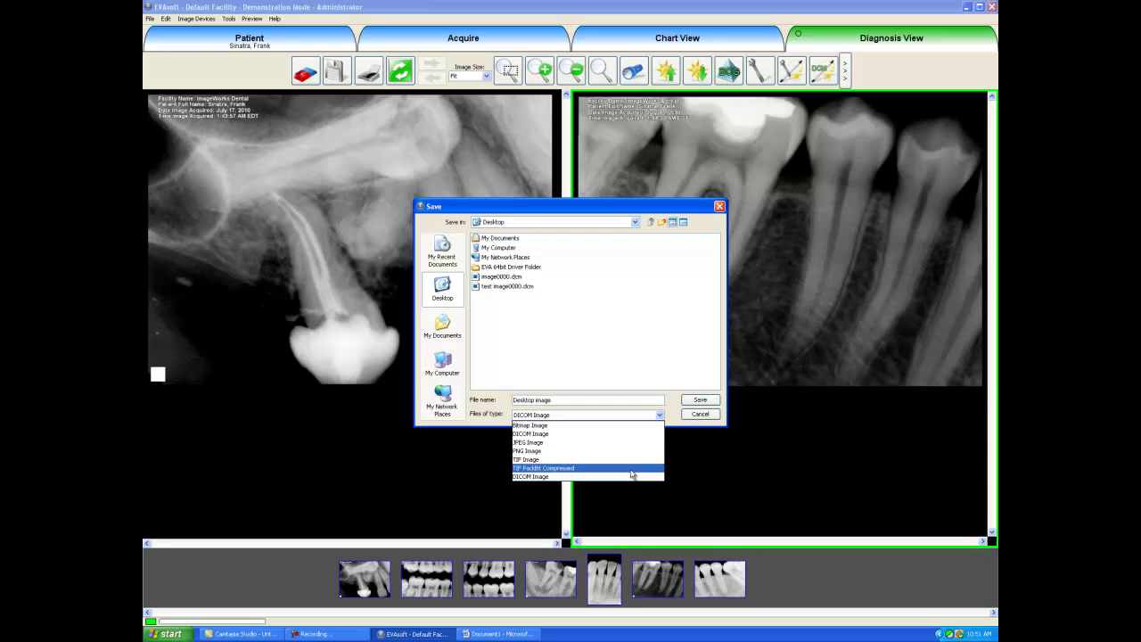
click(607, 443)
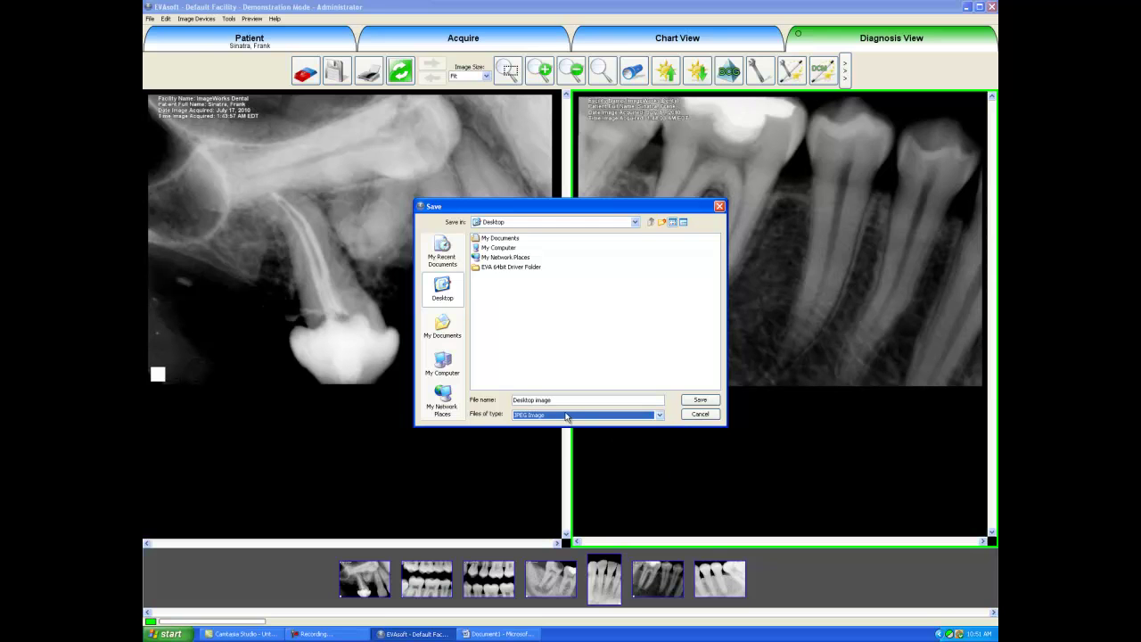
click(693, 399)
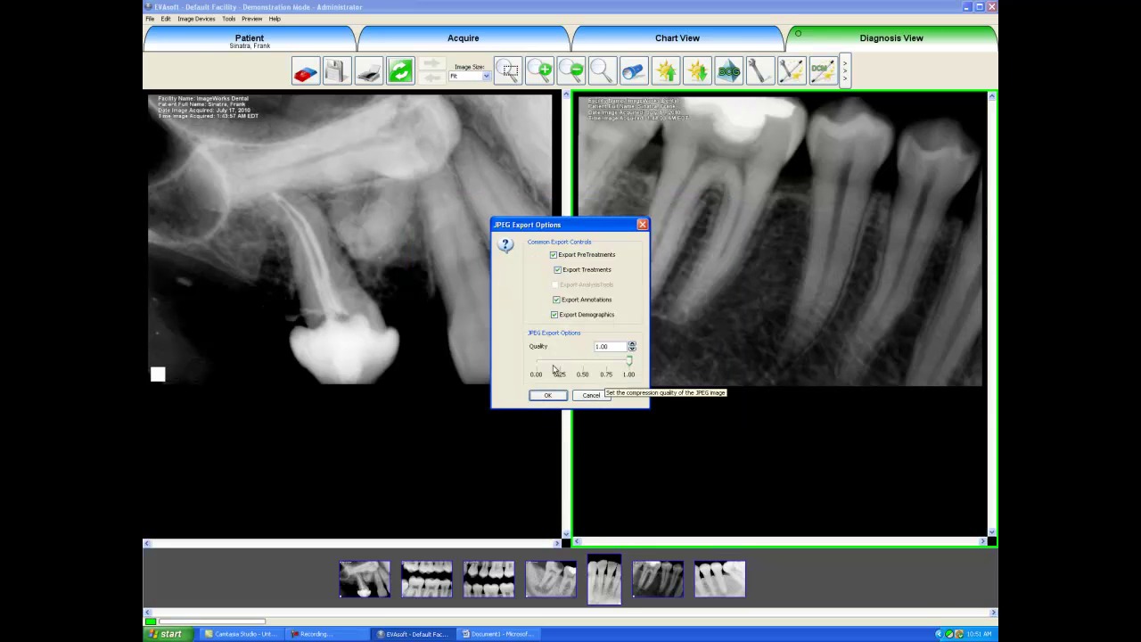
click(543, 395)
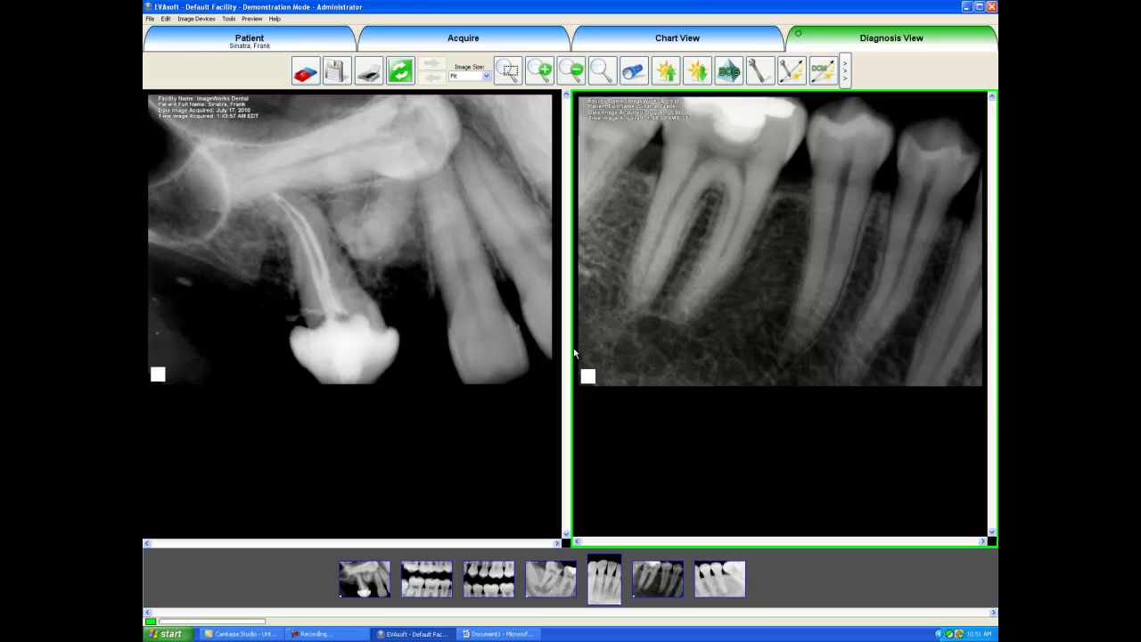
Show the right x-ray in a Keep On Top preview floating over the Word document
right_click(670, 263)
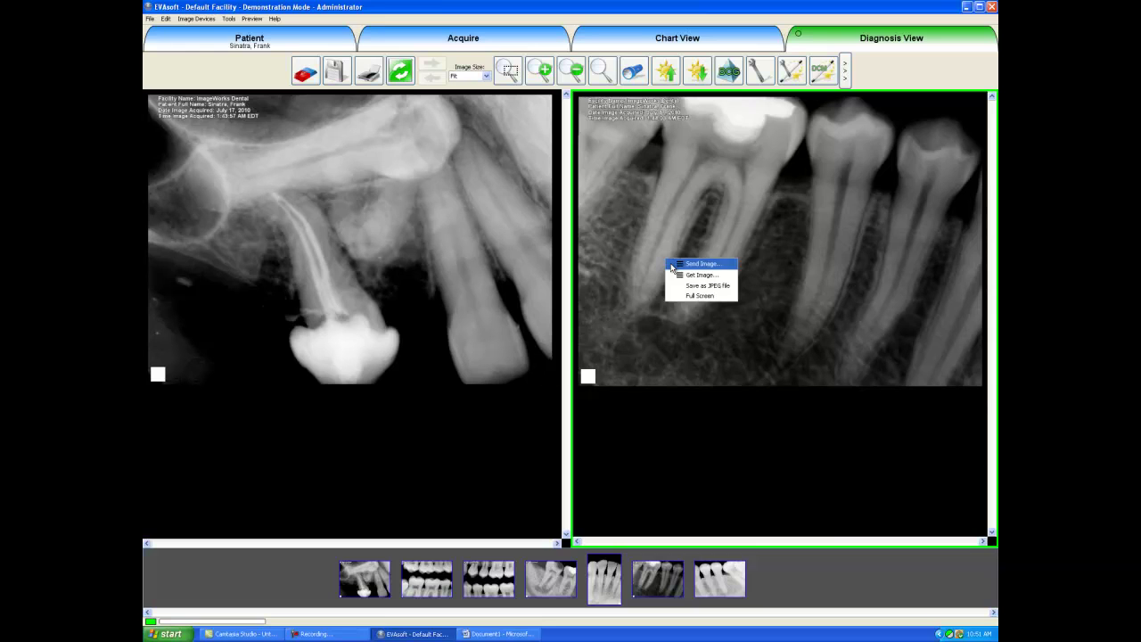
click(673, 267)
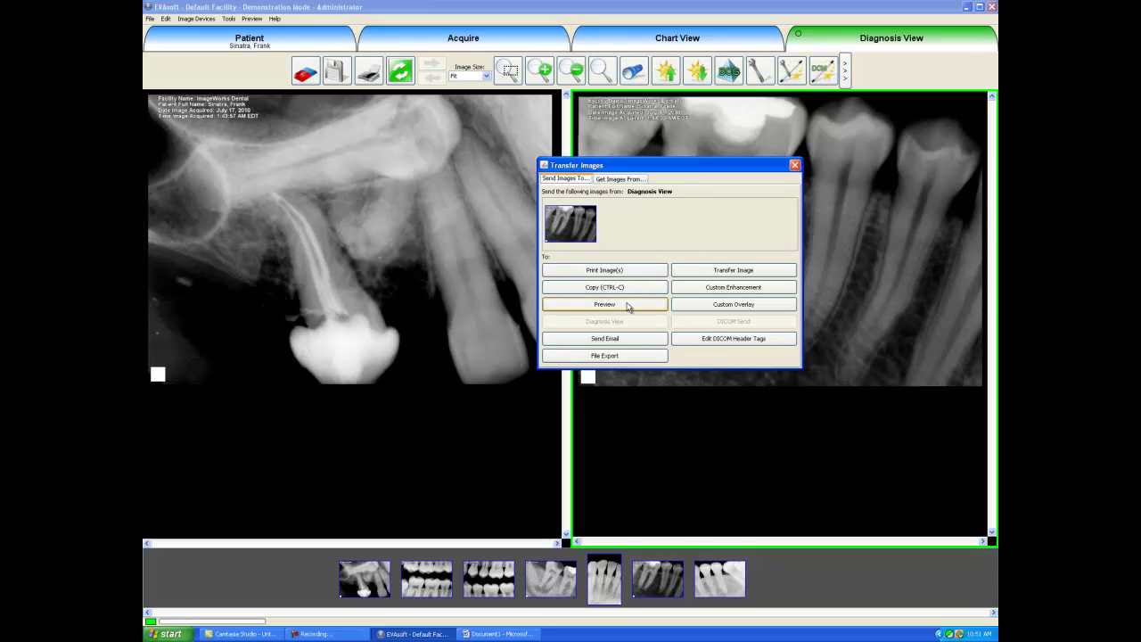
right_click(628, 307)
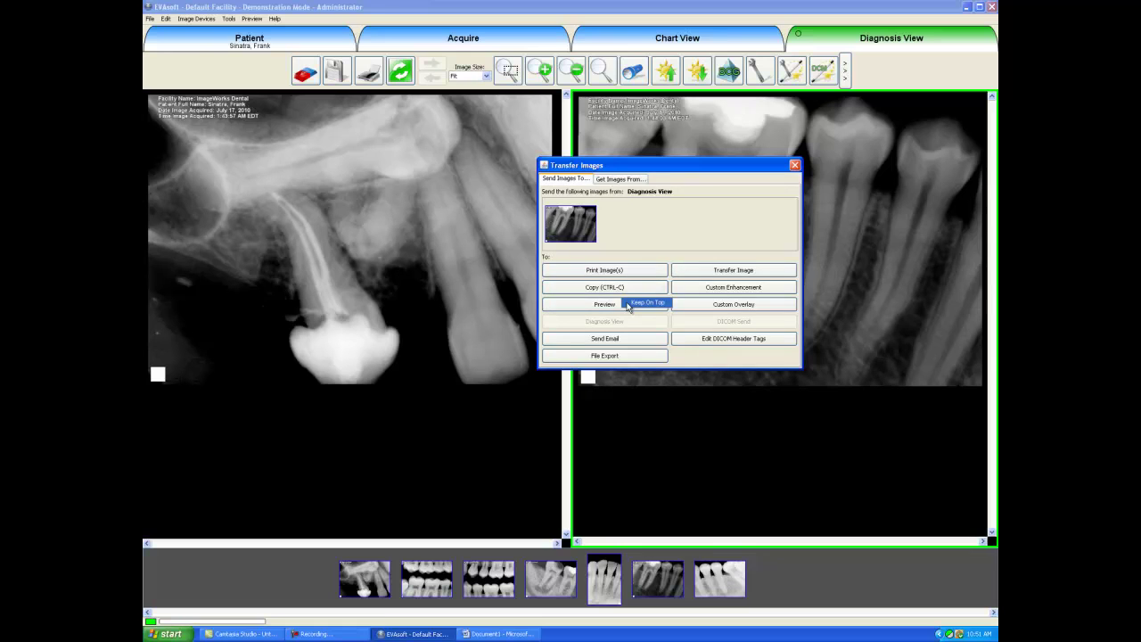
click(642, 303)
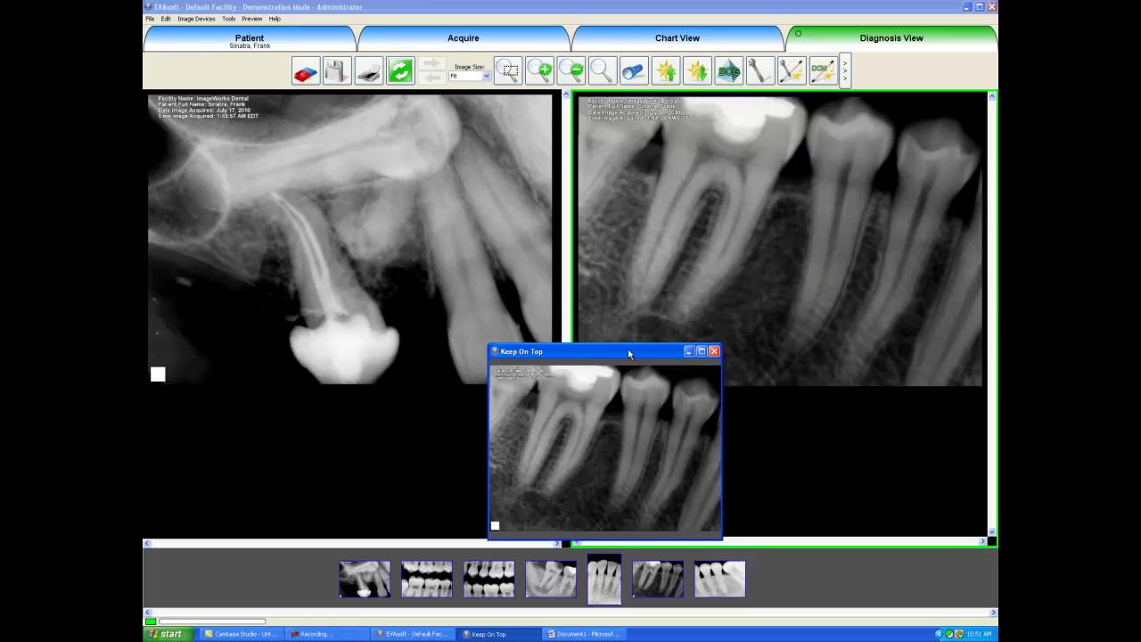
click(589, 635)
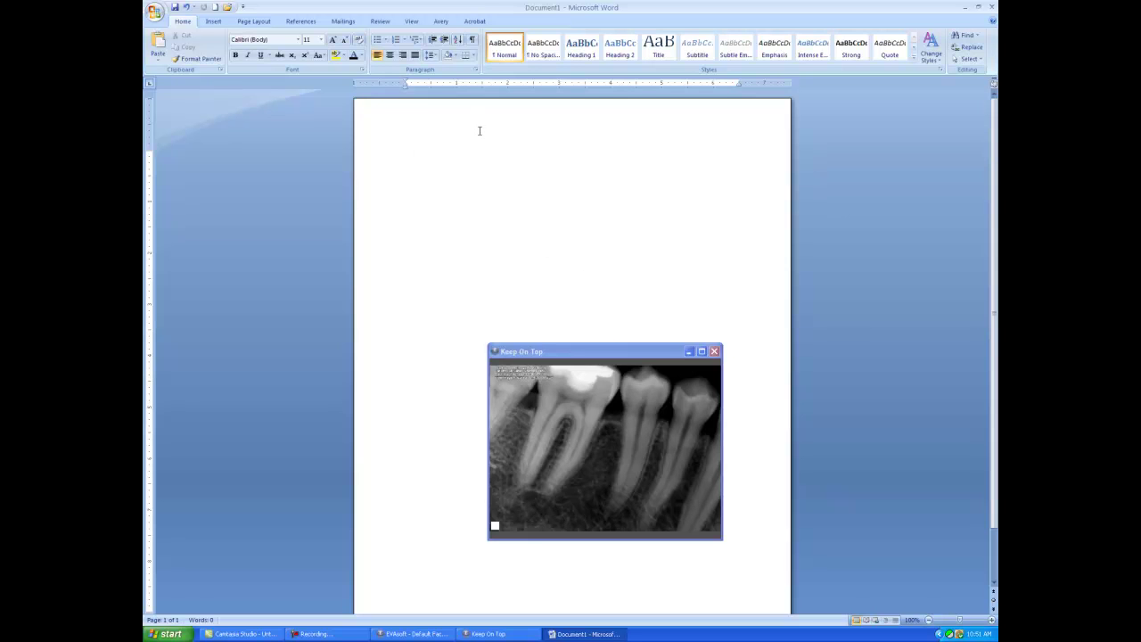
Type 'This is a note More notes!' in Word, close the floating preview, return to EVAsoft
text(This is a note)
text(More notes!)
click(713, 351)
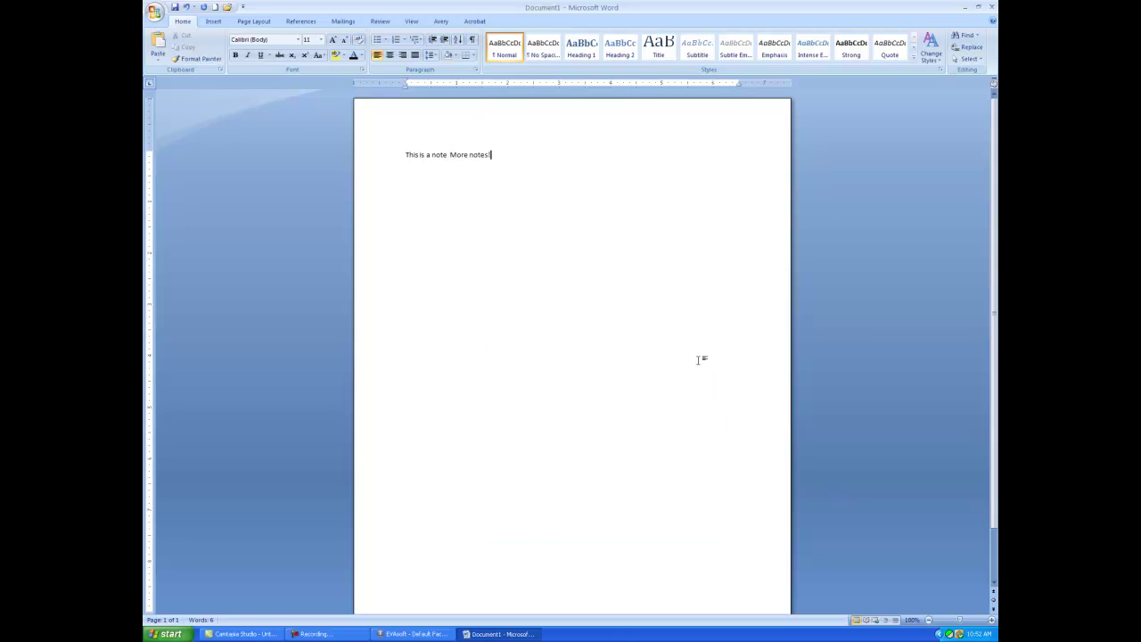
click(421, 634)
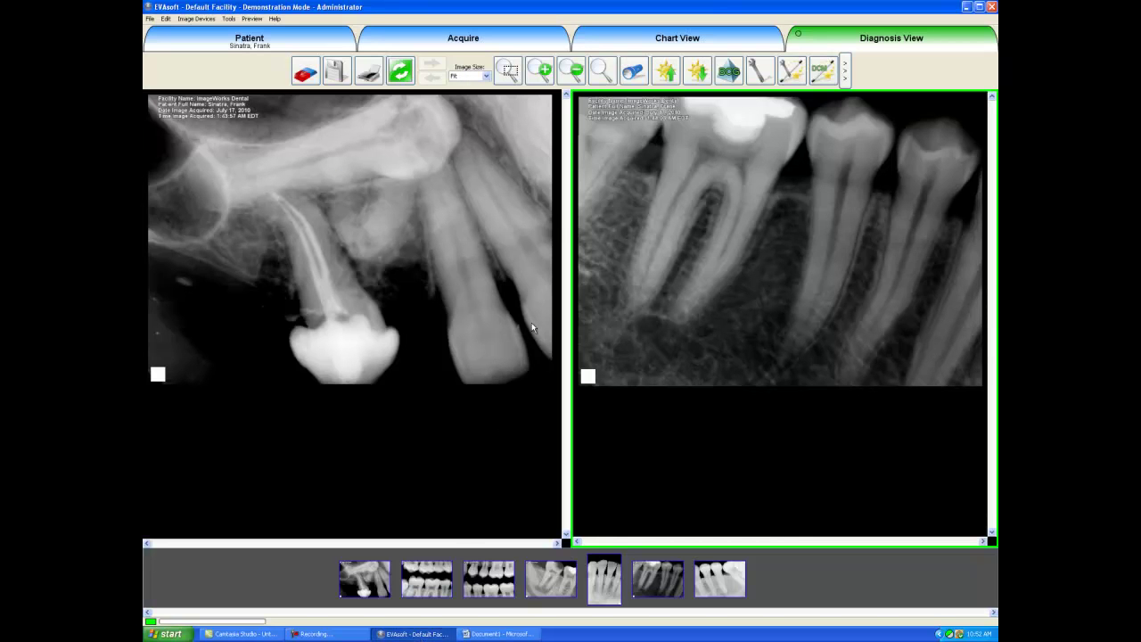
Pop the Chart View filmstrip into its own Filmstrip Window, placed lower over the Word note
click(633, 43)
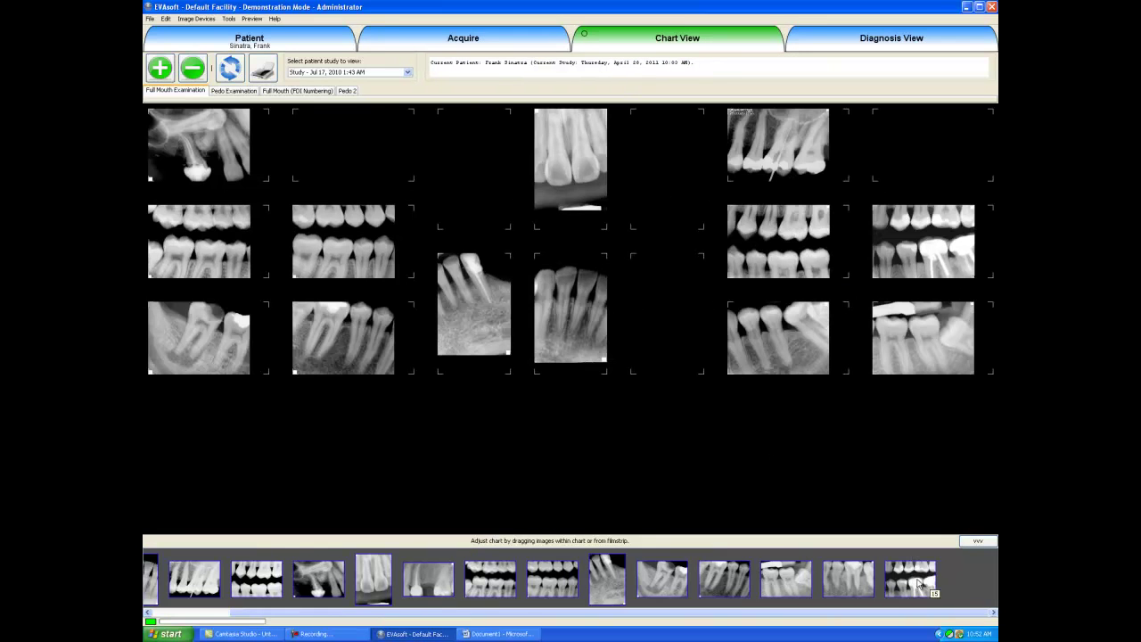
drag(776, 613, 817, 606)
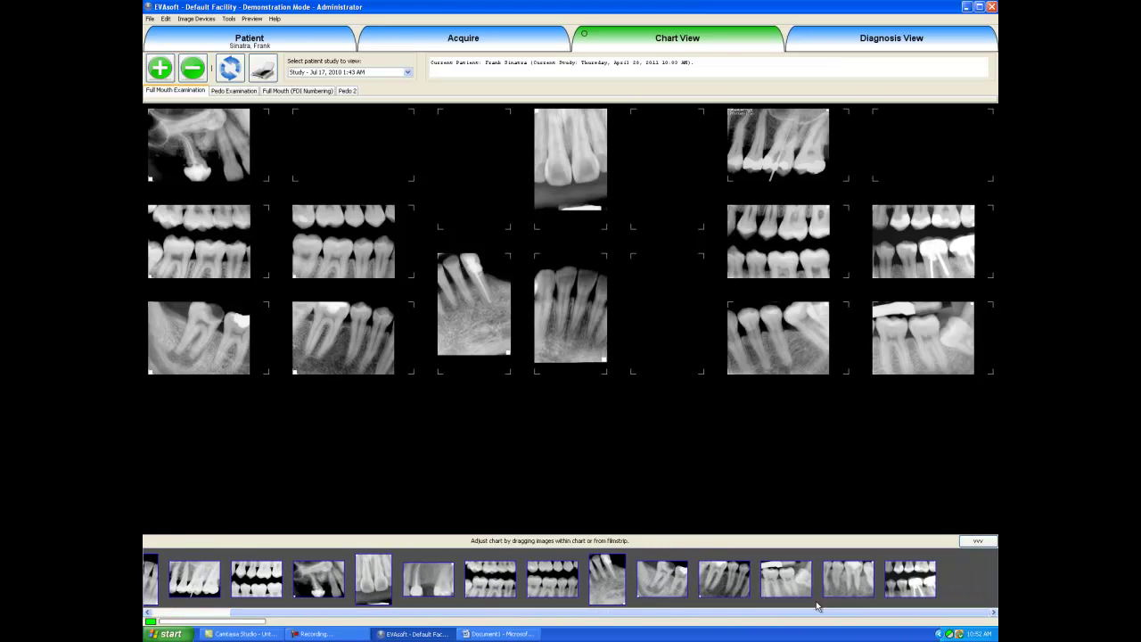
right_click(944, 577)
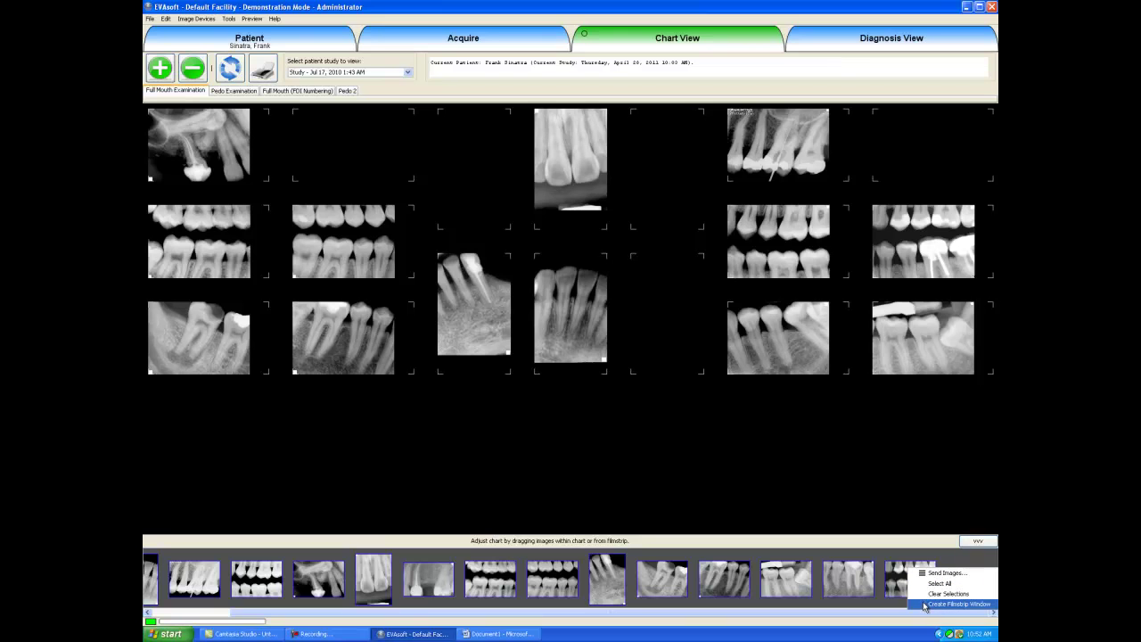
click(924, 605)
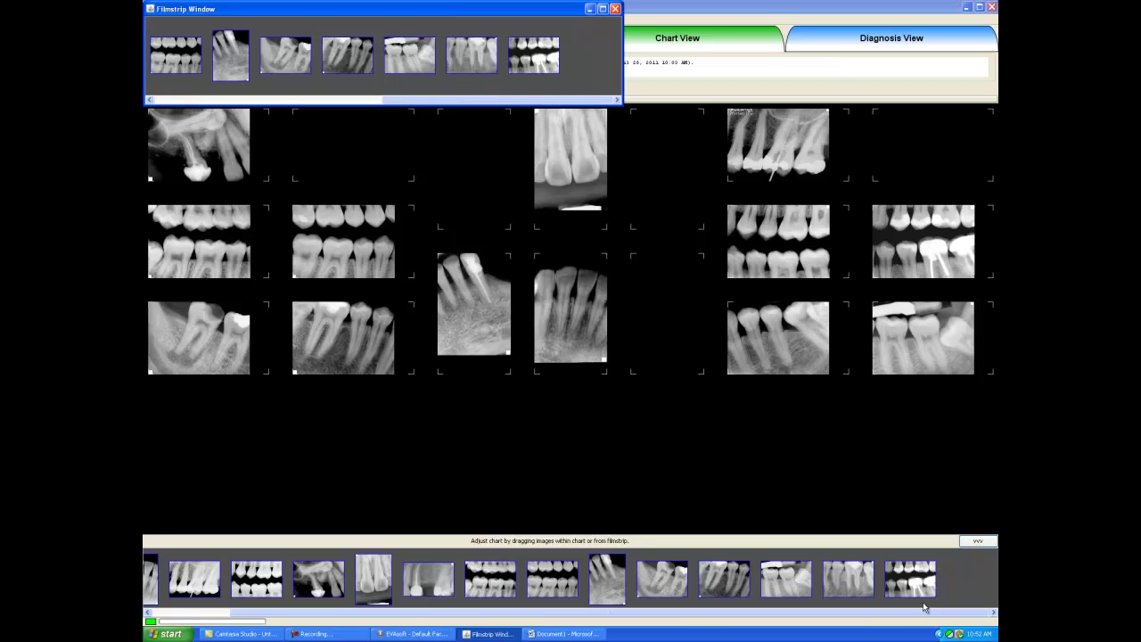
drag(457, 9, 615, 439)
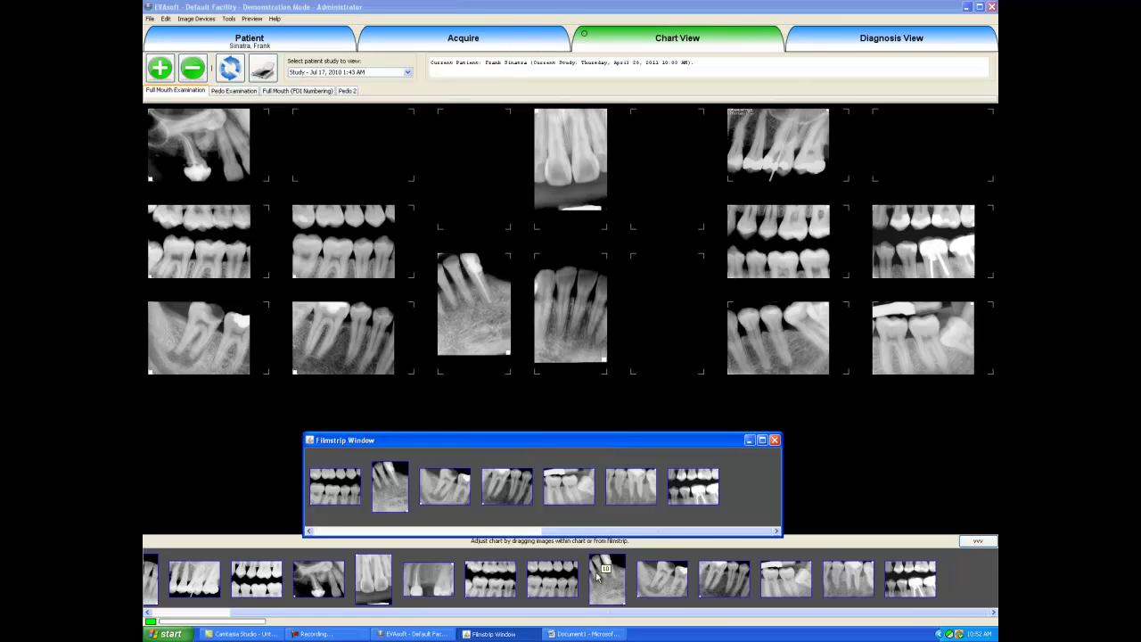
click(579, 633)
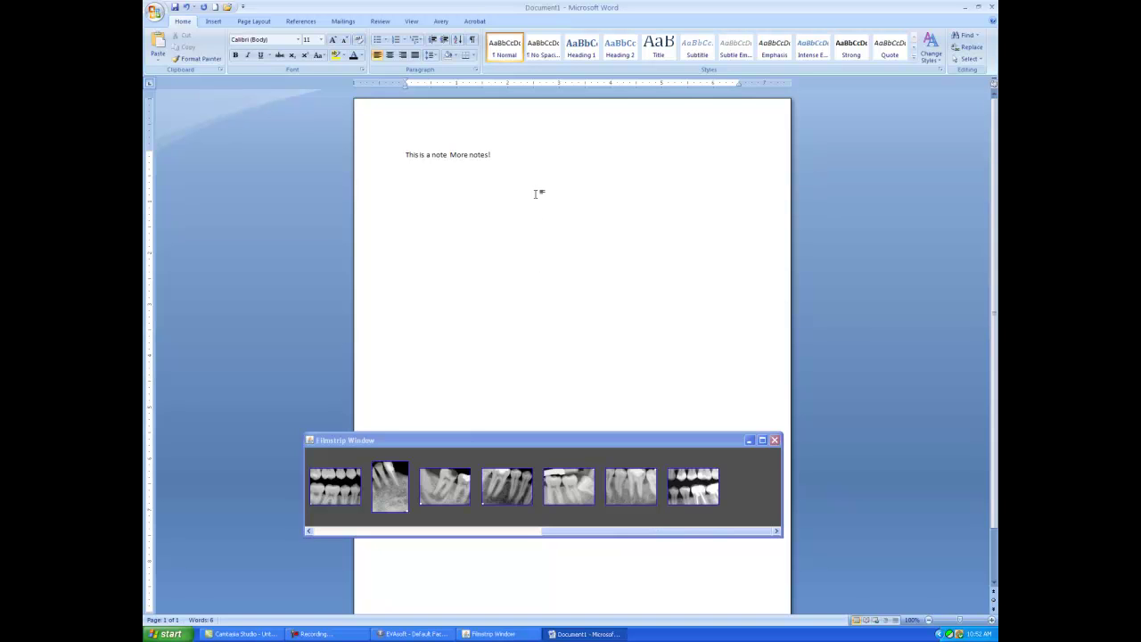
Add 'Hi everyone!' and, after a blank line, 'These are x-rays' to the Word note
key(Return)
text(Hi everyone!)
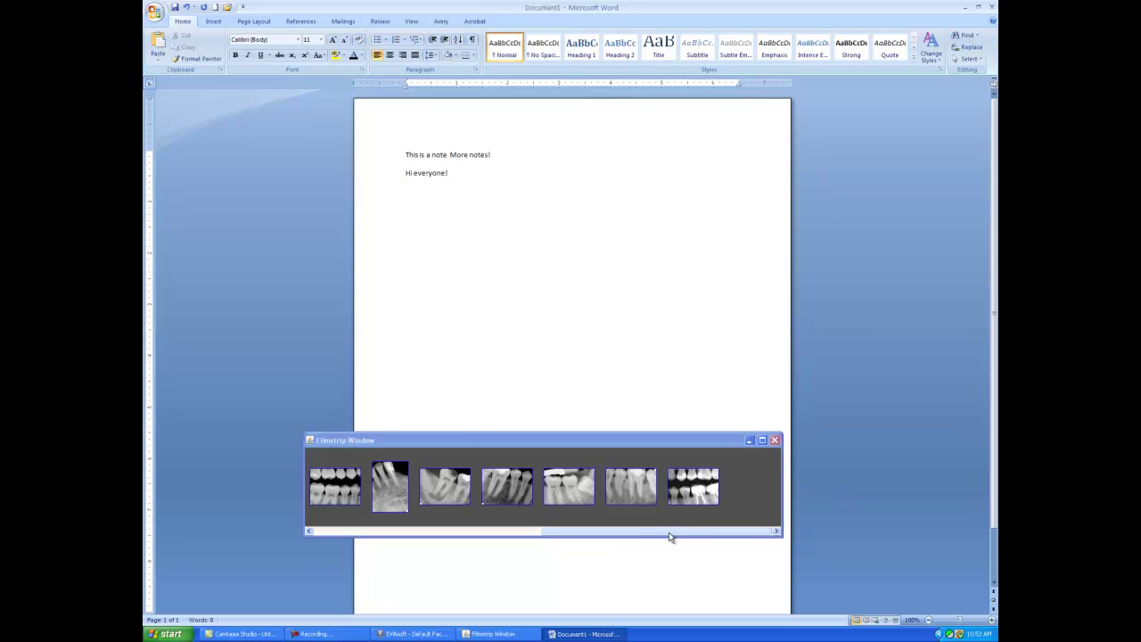
drag(670, 532, 491, 556)
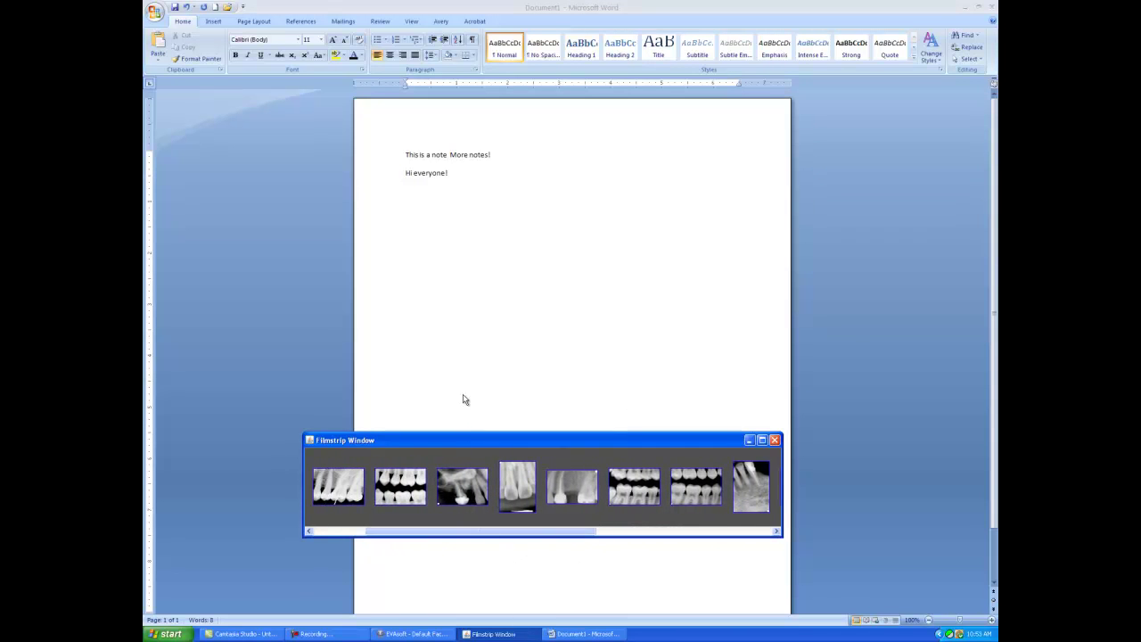
click(474, 267)
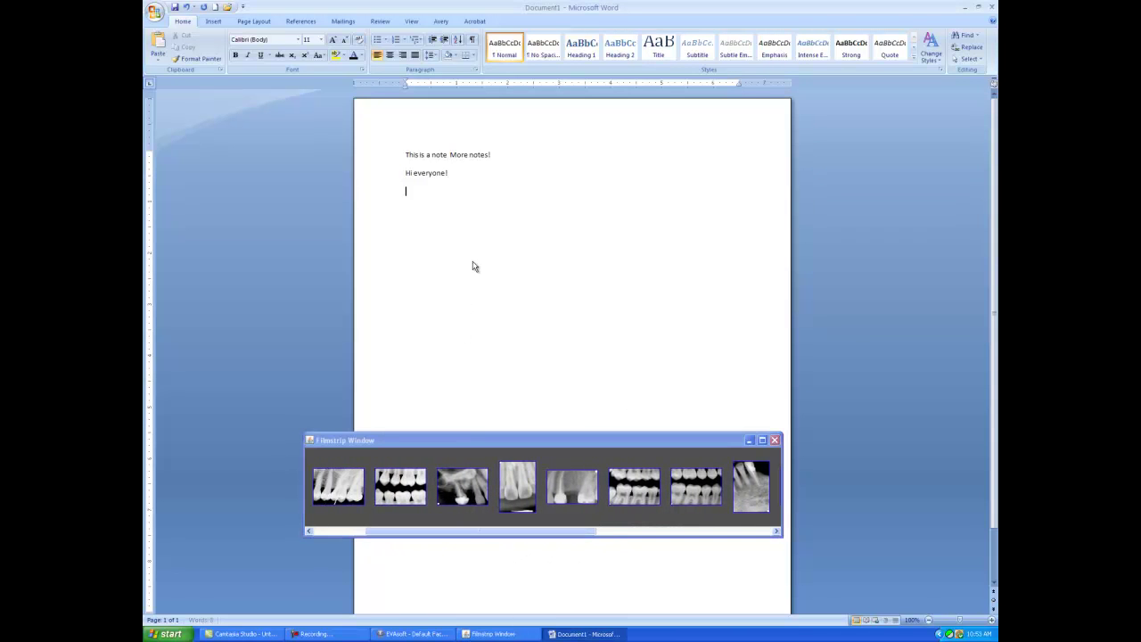
key(Return)
key(Return)
text(These are x-rays)
Copy the root-filled tooth x-ray from the filmstrip and paste it below 'These are x-rays'
right_click(481, 484)
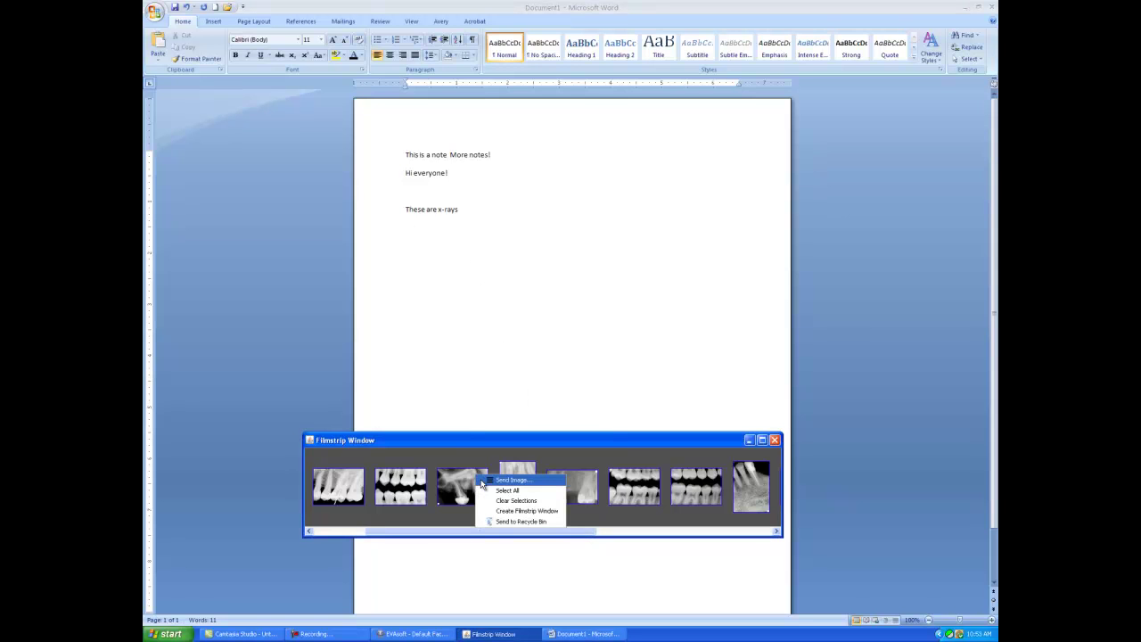
click(483, 481)
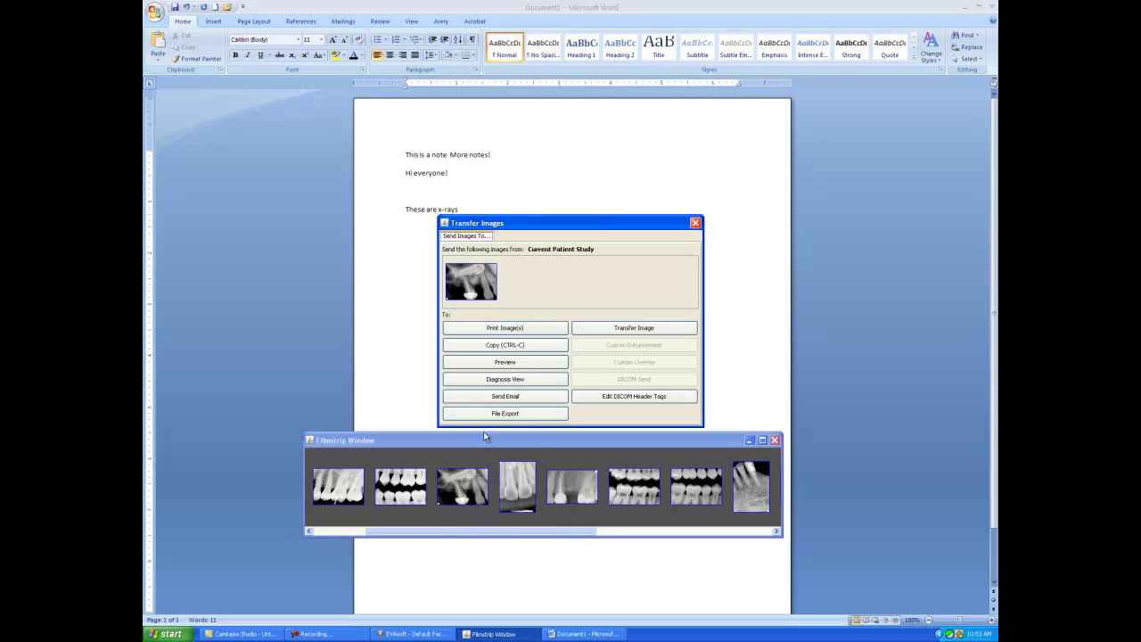
click(505, 345)
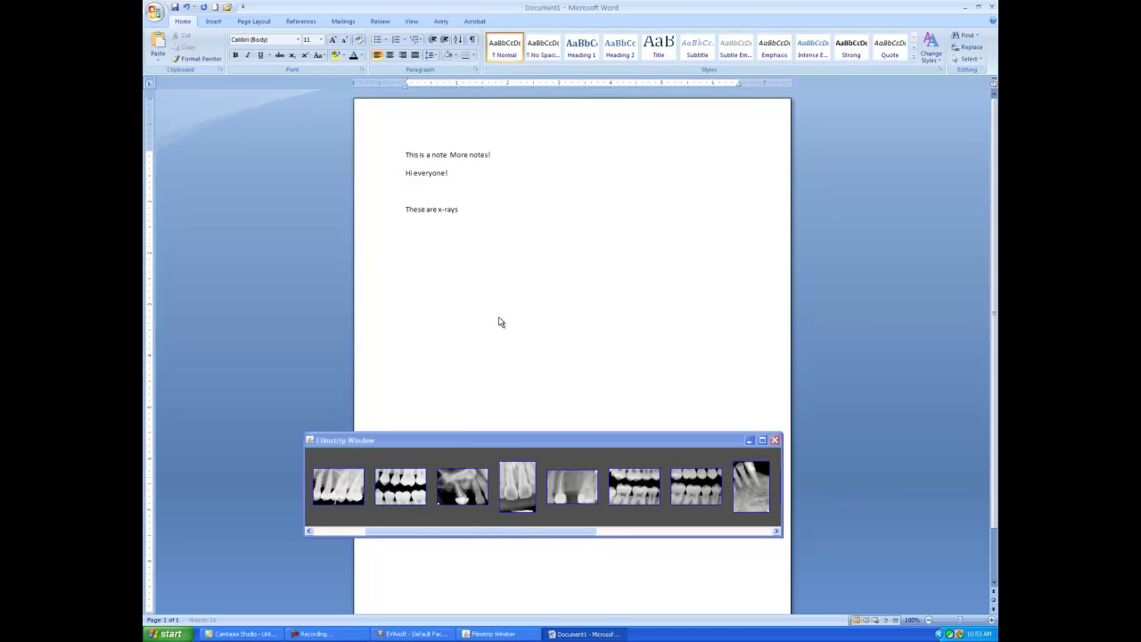
key(ctrl+v)
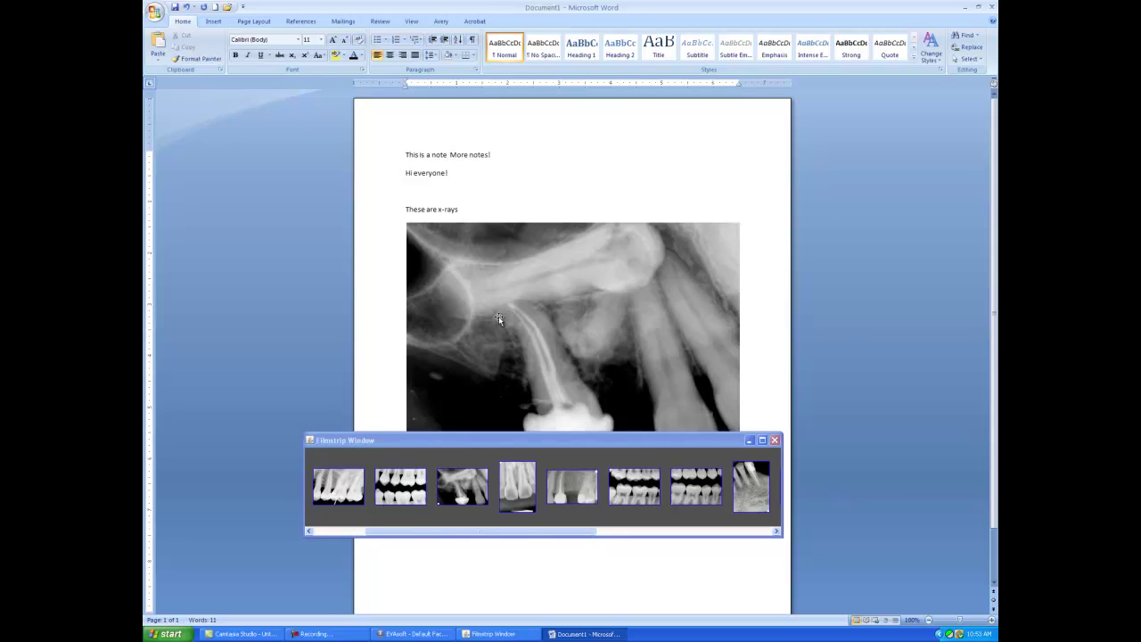
Close the floating filmstrip window and minimise Word
click(782, 448)
click(775, 440)
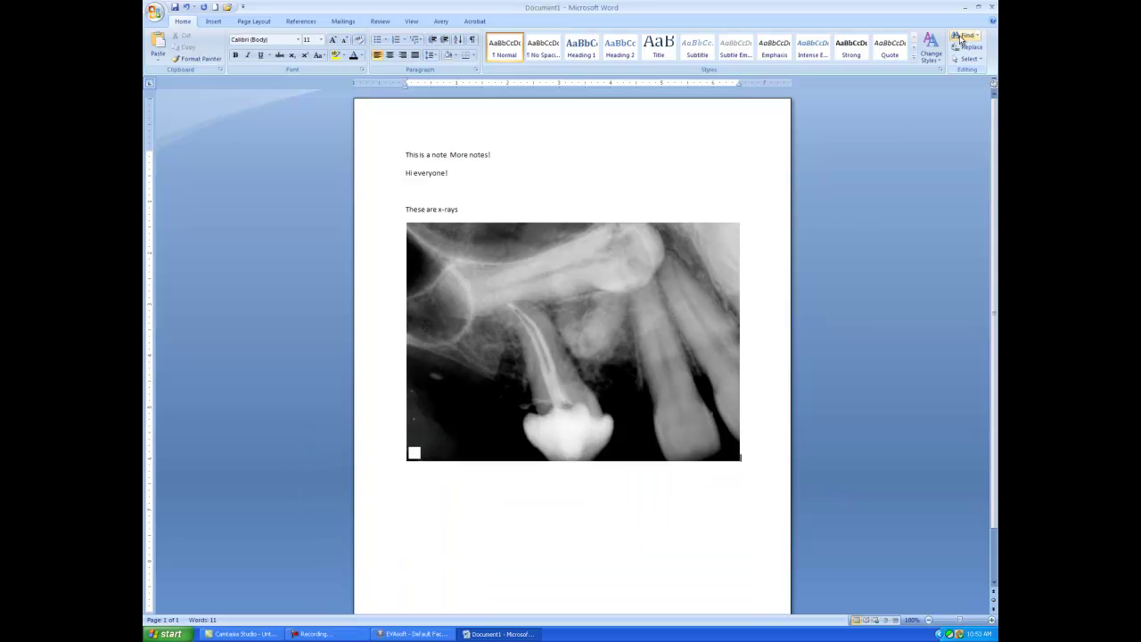
click(971, 6)
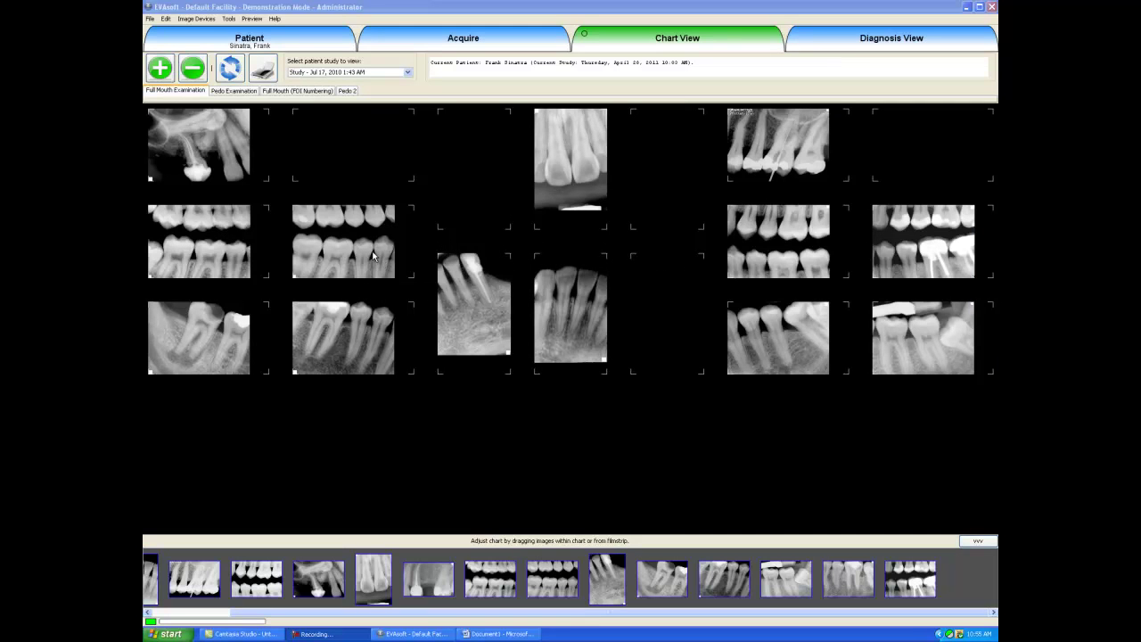
Send the four selected bitewing x-rays to the Diagnosis View
right_click(372, 255)
click(383, 259)
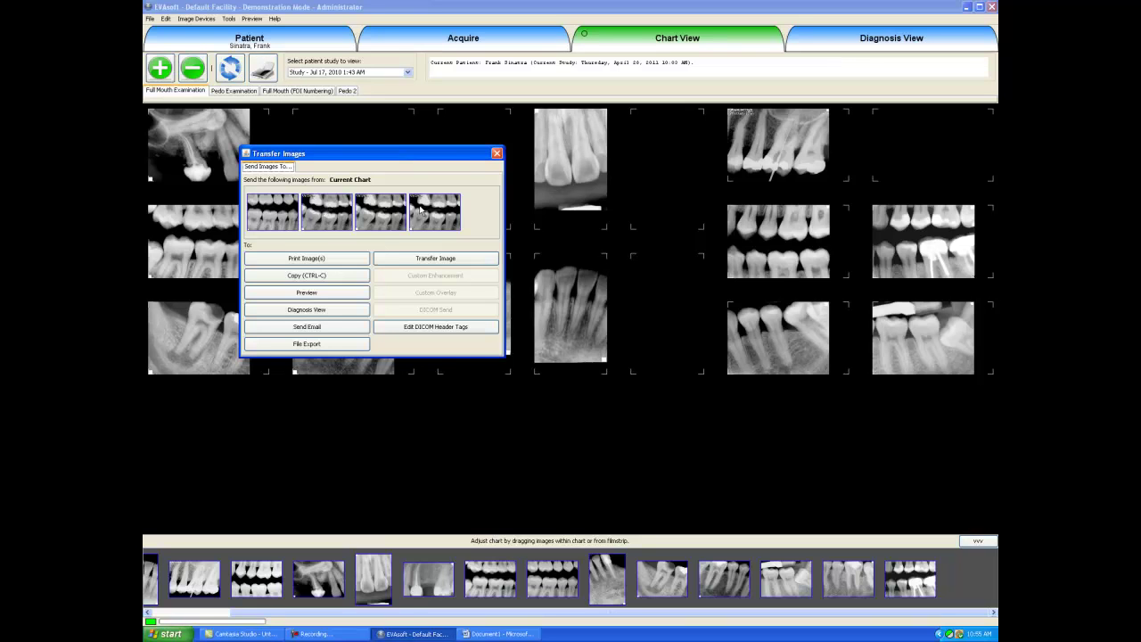
click(346, 309)
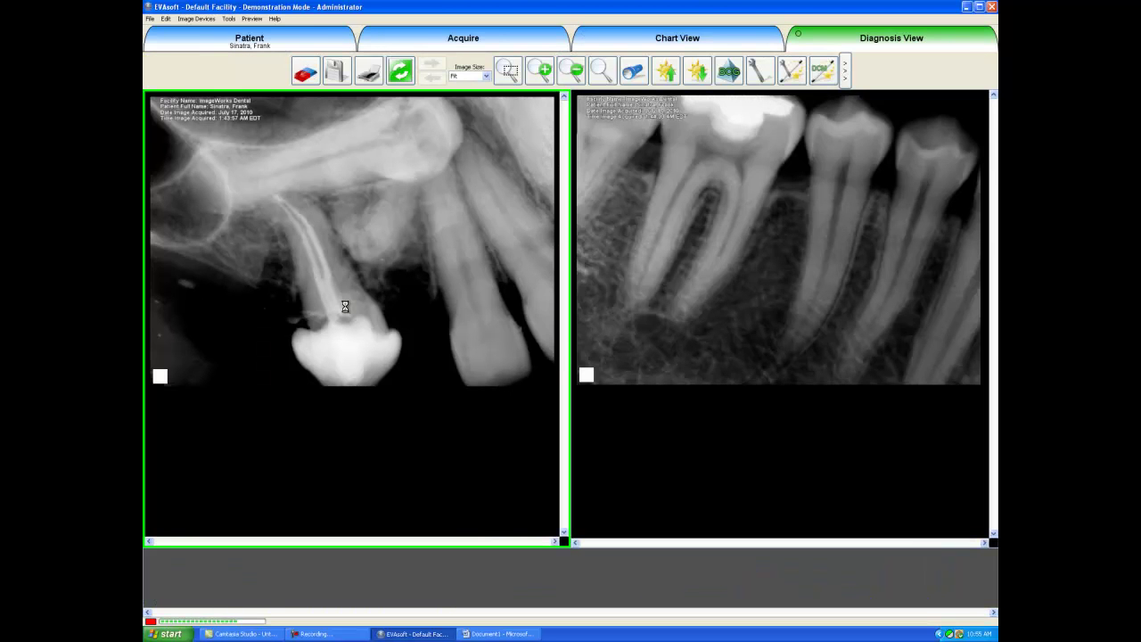